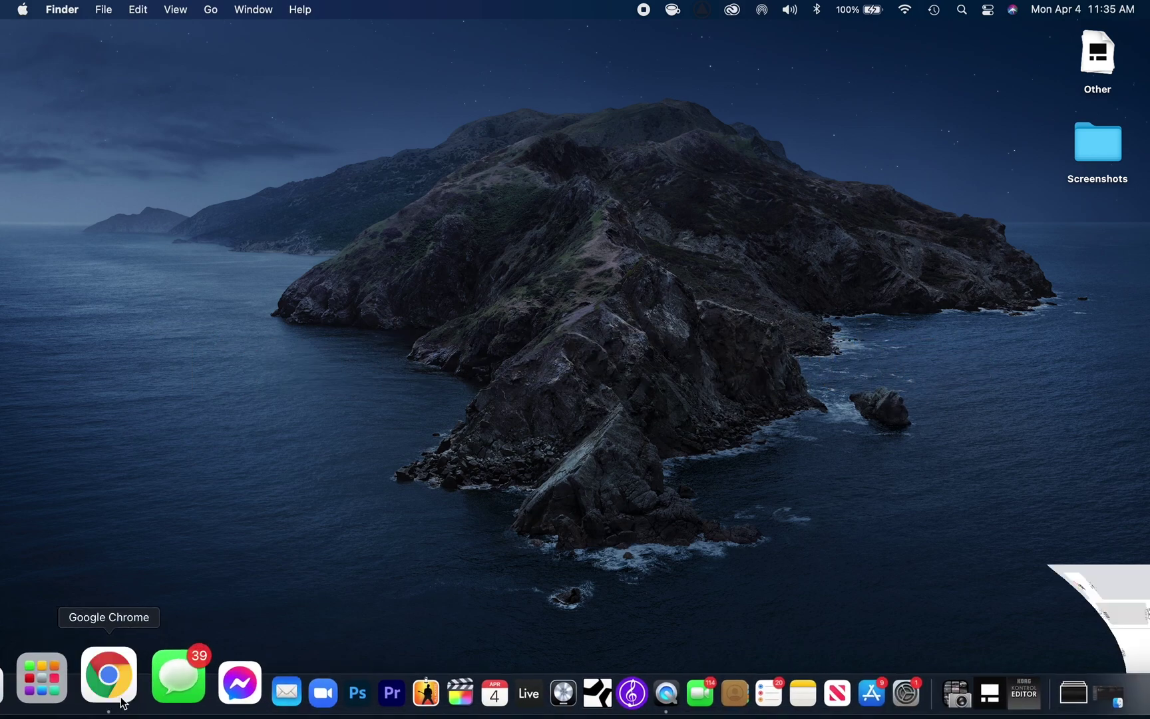
Step: In Chrome, search Google for 'touch osc' and open the hexler.net TouchOSC page
{"action": "left_click", "coordinate": [121, 700]}
{"action": "left_click", "coordinate": [400, 336]}
{"action": "type", "text": "touch"}
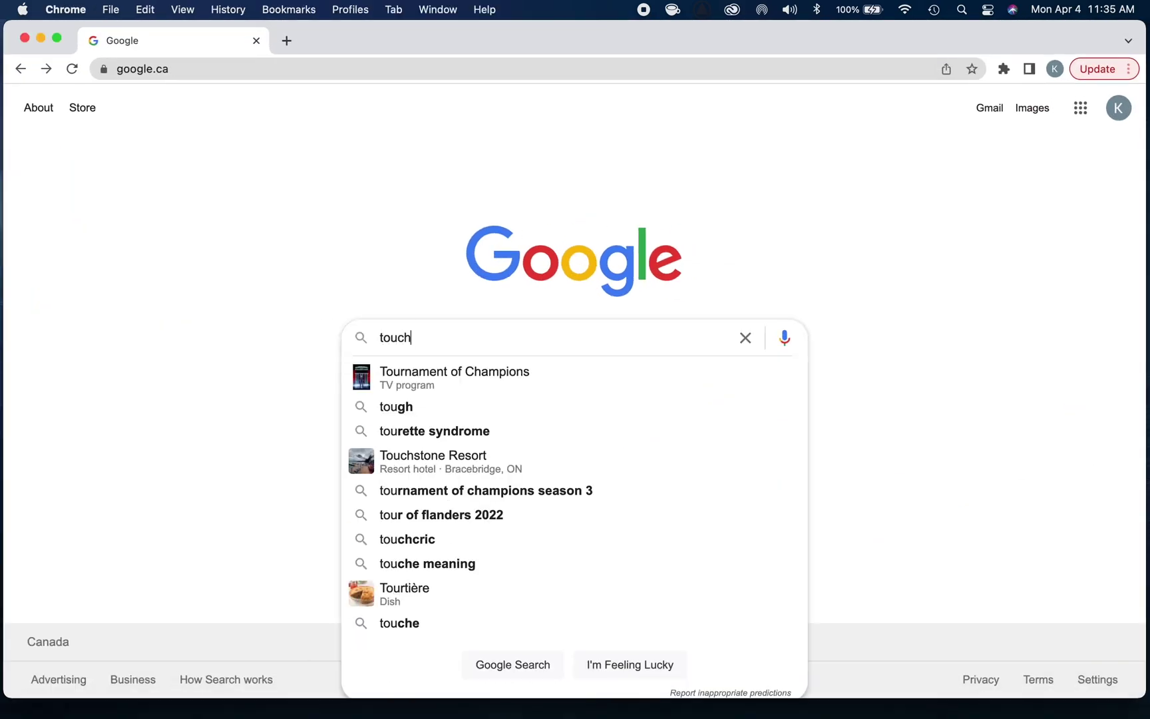
{"action": "type", "text": " osc"}
{"action": "key", "text": "Return"}
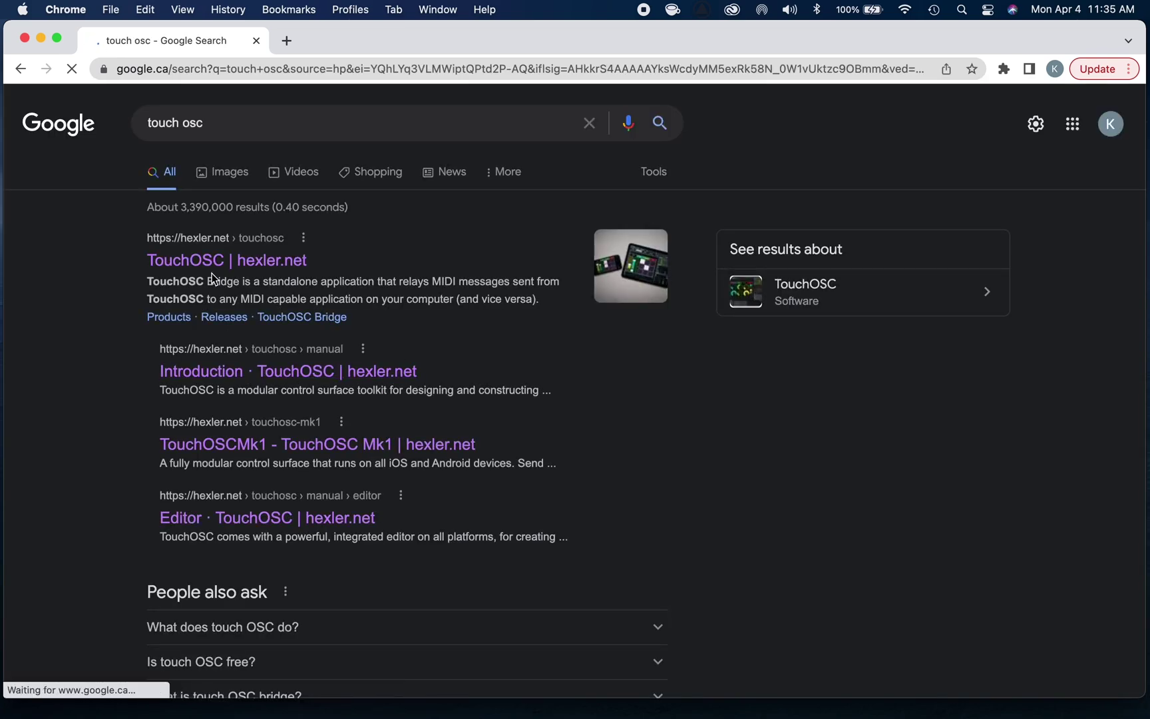
{"action": "left_click", "coordinate": [220, 259]}
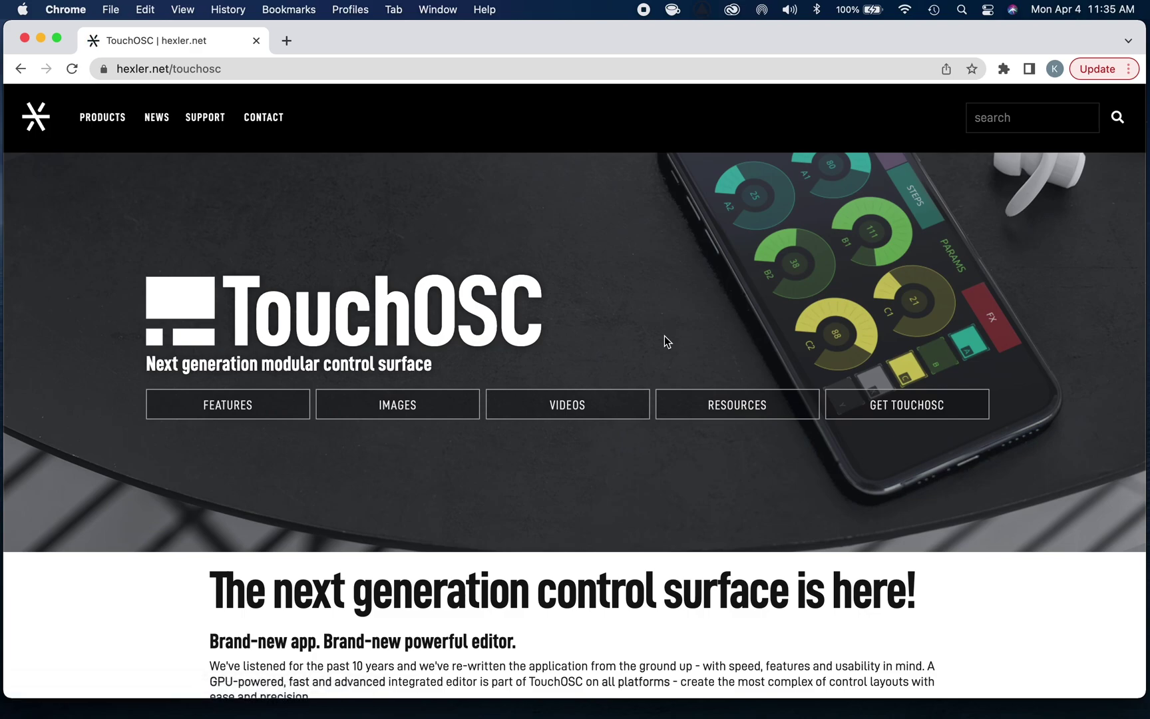
Step: Download the Mac installer for TouchOSC Bridge from the page's Resources section
{"action": "scroll", "coordinate": [664, 335], "scroll_direction": "down", "scroll_amount": 15}
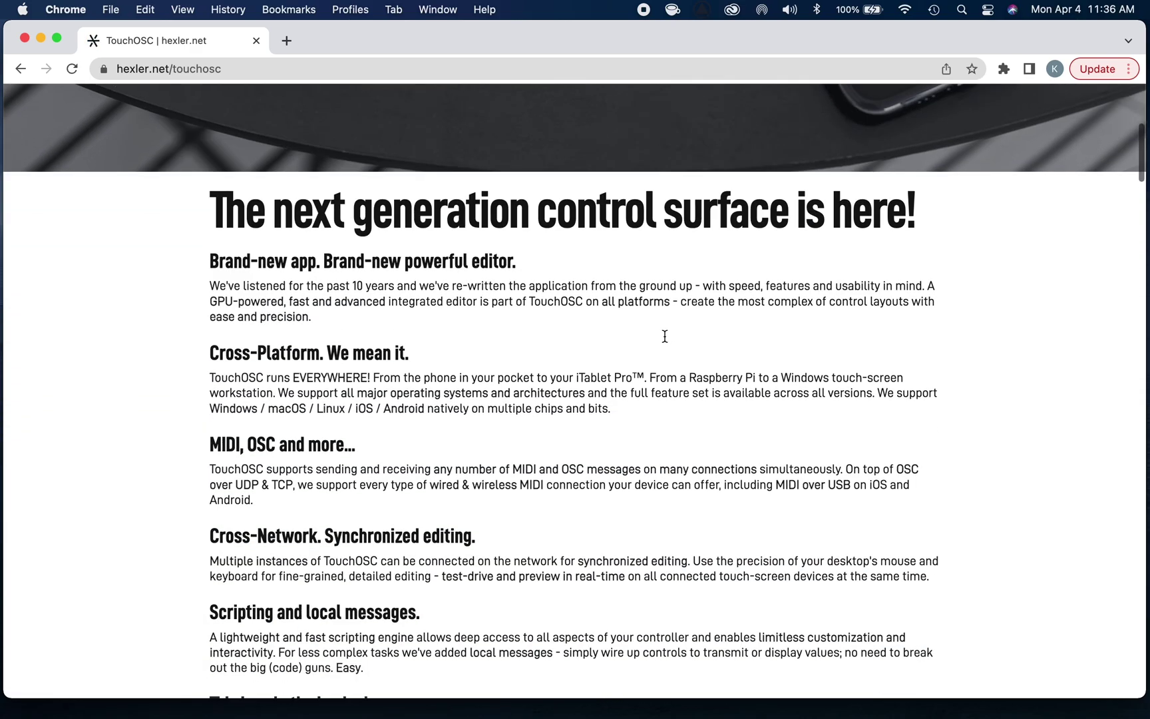
{"action": "scroll", "coordinate": [664, 335], "scroll_direction": "down", "scroll_amount": 20}
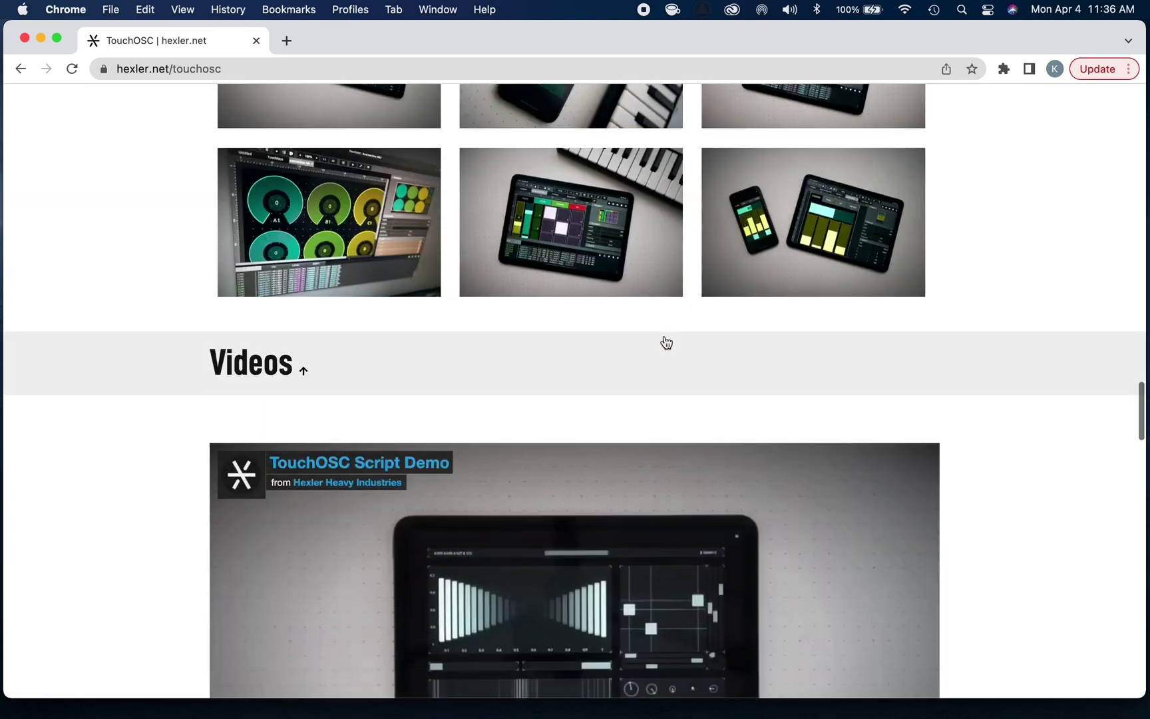
{"action": "scroll", "coordinate": [664, 342], "scroll_direction": "down", "scroll_amount": 20}
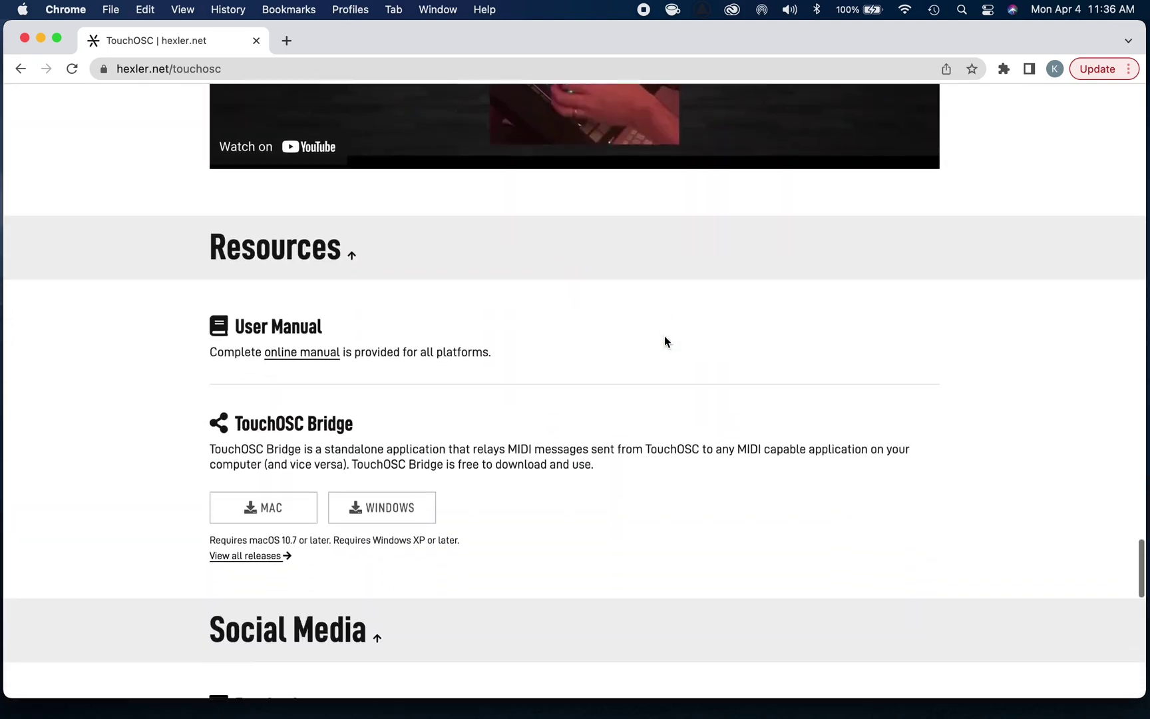
{"action": "scroll", "coordinate": [664, 342], "scroll_direction": "down", "scroll_amount": 2}
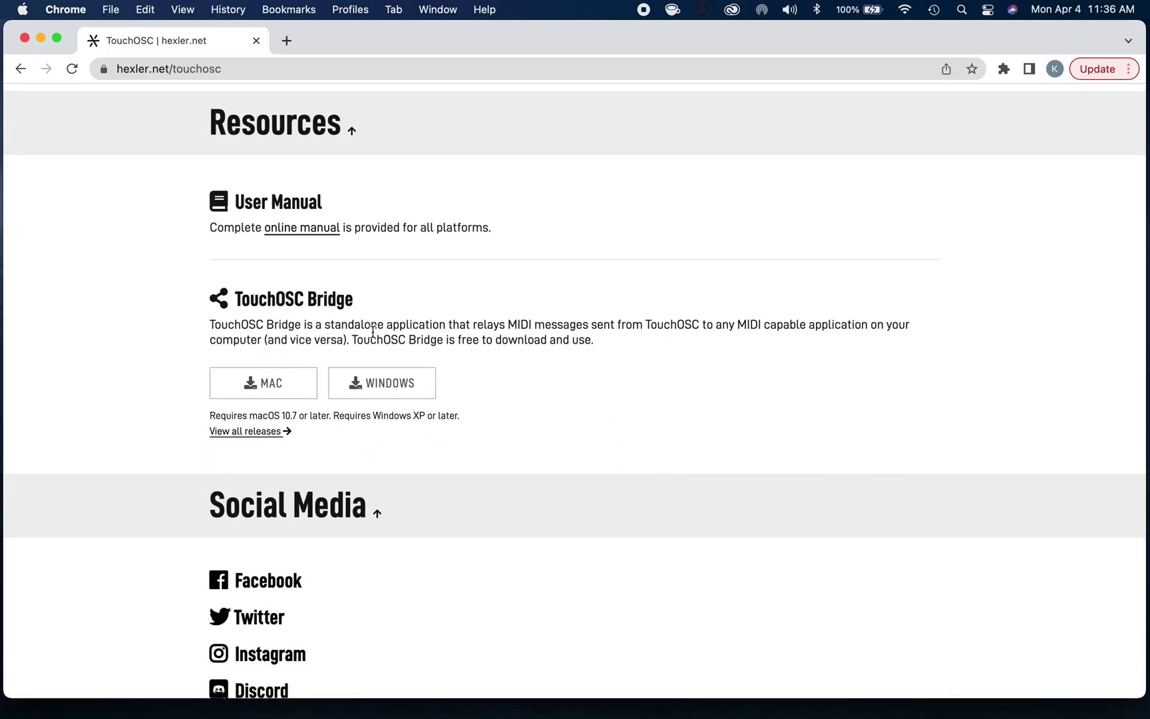
{"action": "left_click", "coordinate": [266, 384]}
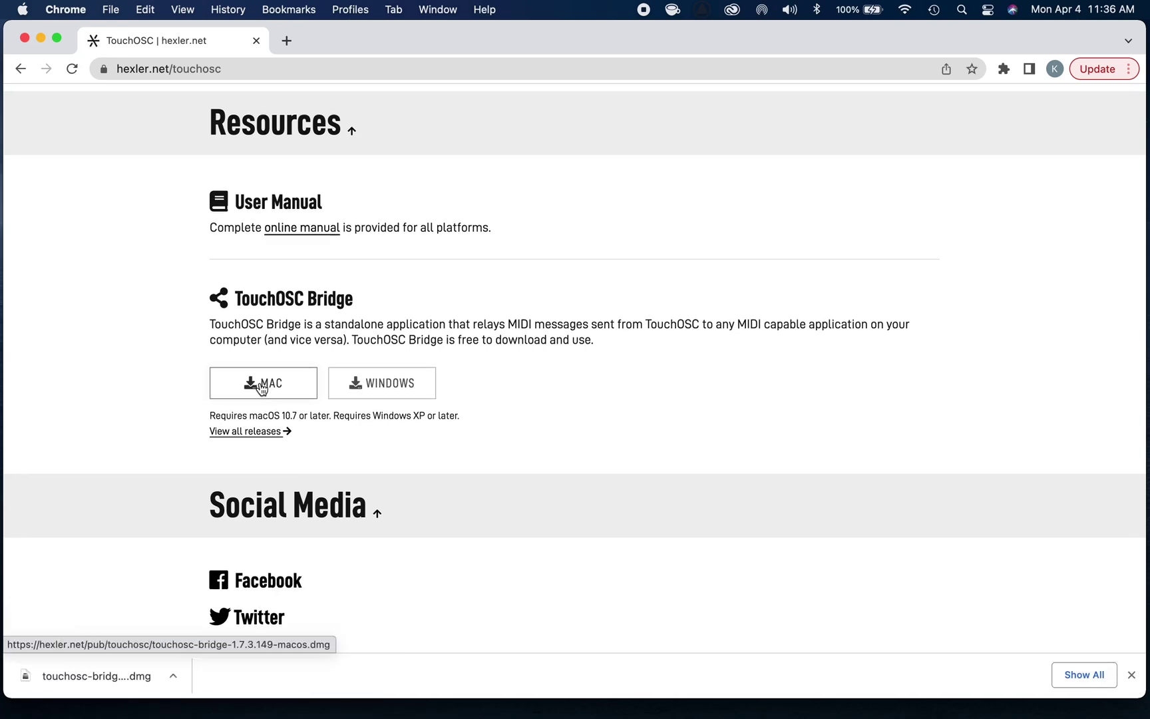
Step: Launch TouchOSC Bridge from the Applications folder in Finder
{"action": "left_click", "coordinate": [42, 678]}
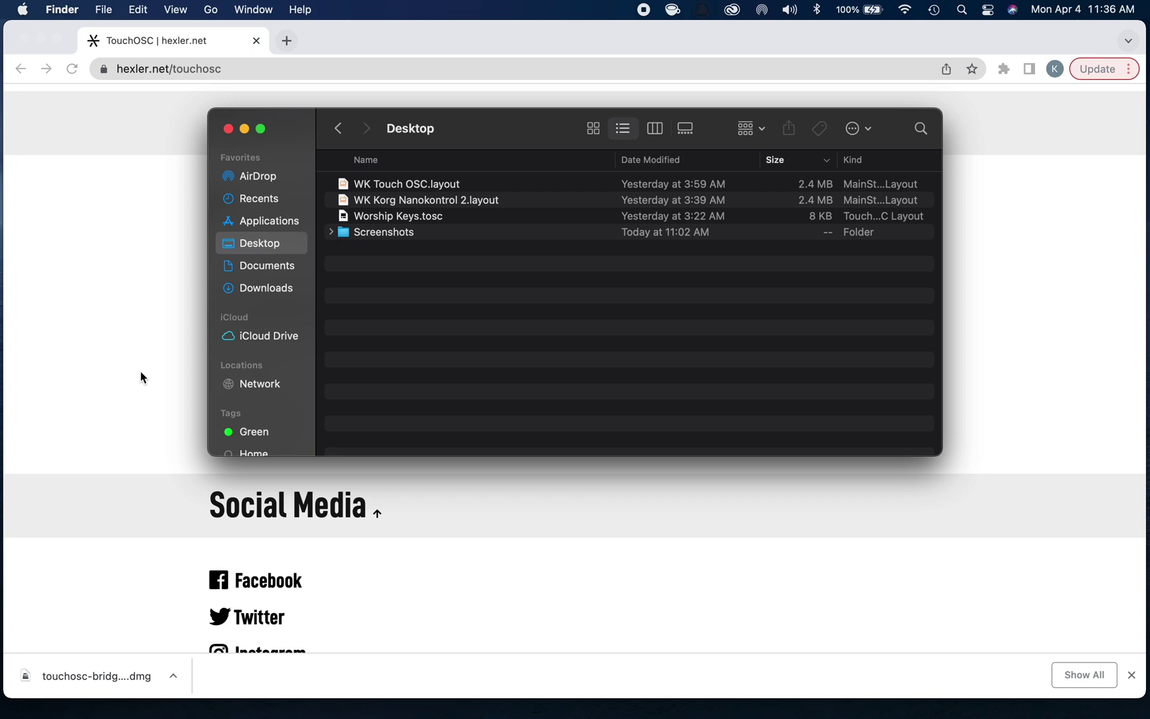
{"action": "left_click", "coordinate": [260, 221]}
{"action": "scroll", "coordinate": [425, 273], "scroll_direction": "down", "scroll_amount": 2}
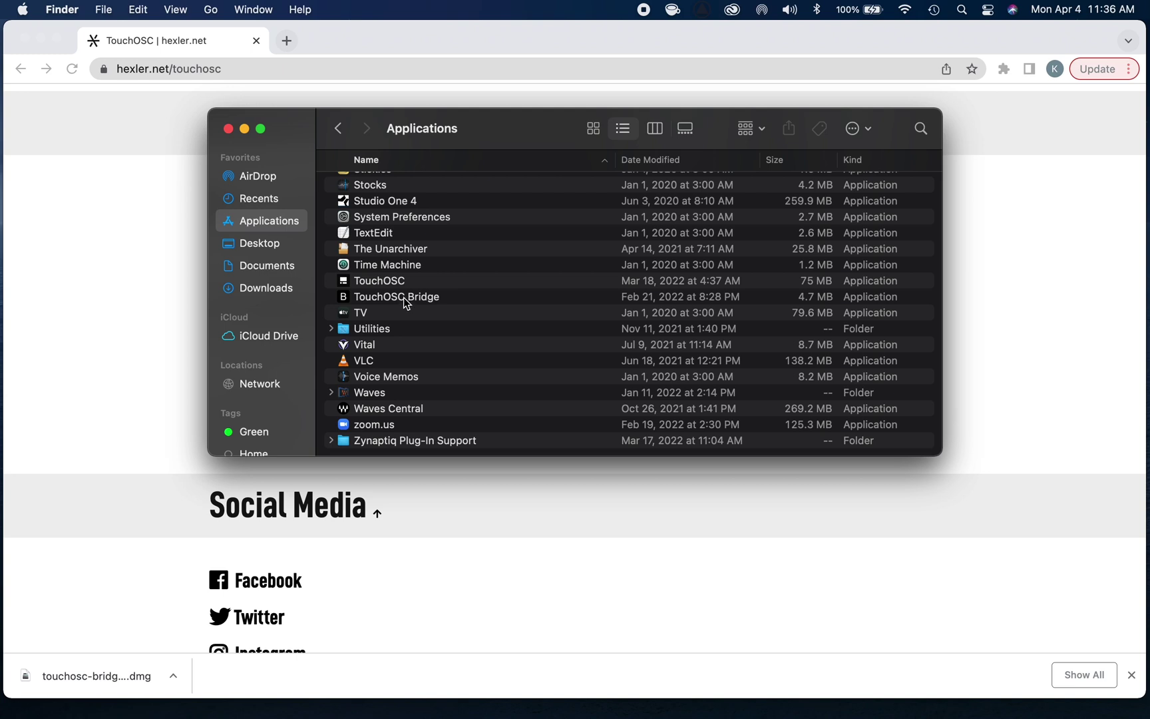
{"action": "double_click", "coordinate": [403, 297]}
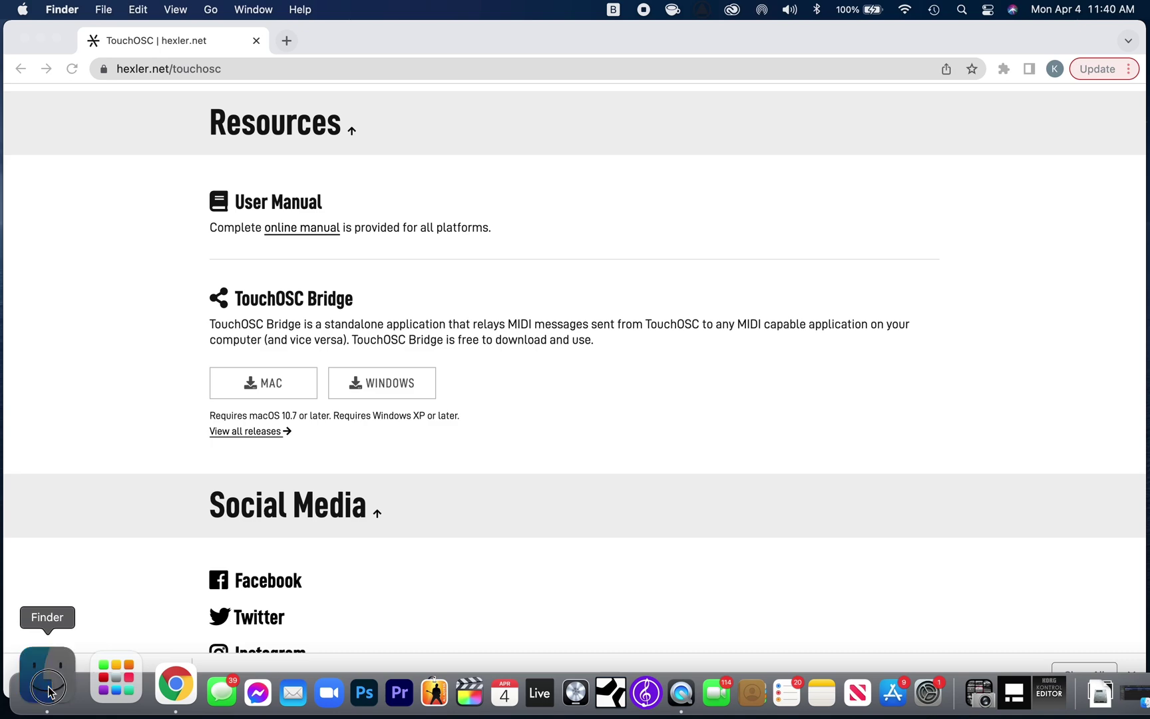
Step: Open Worship Keys.tosc from the Desktop folder in Finder
{"action": "left_click", "coordinate": [48, 691]}
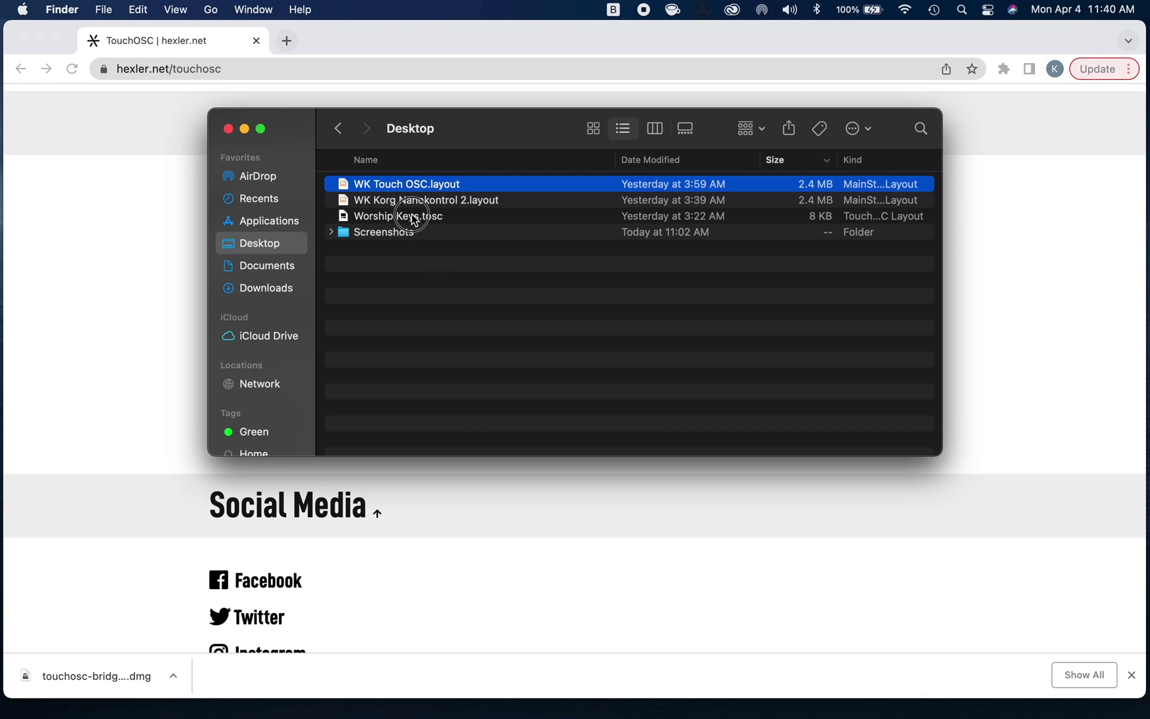
{"action": "left_click", "coordinate": [438, 218]}
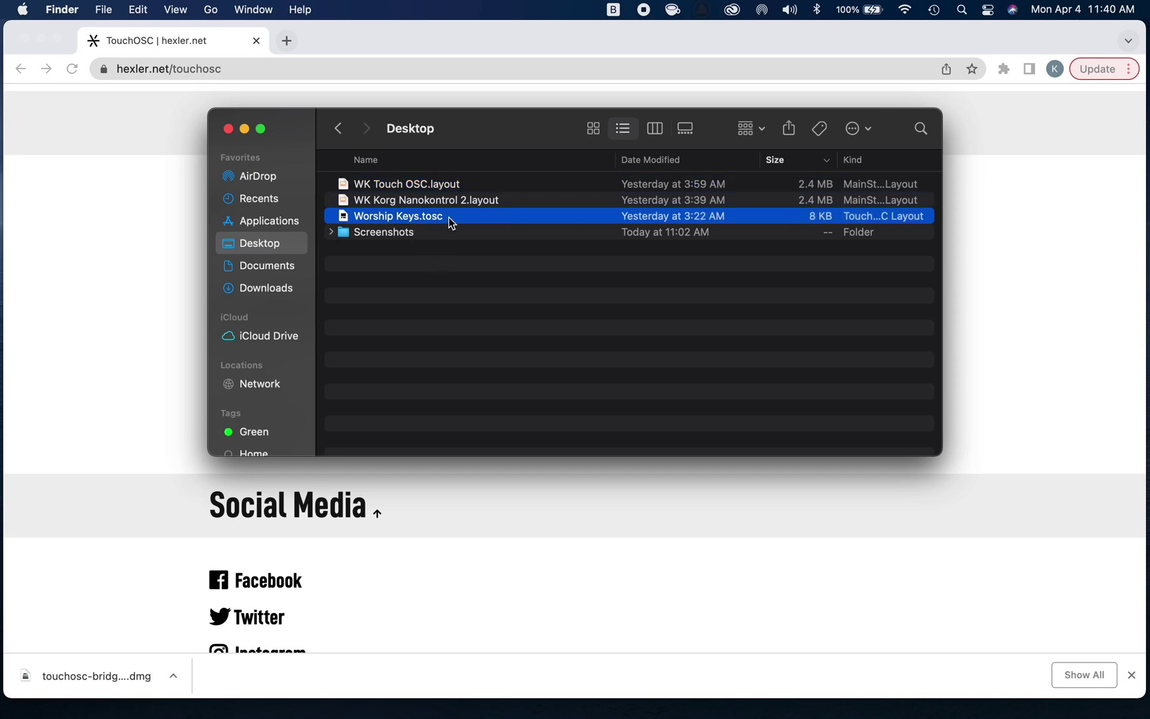
{"action": "double_click", "coordinate": [448, 216]}
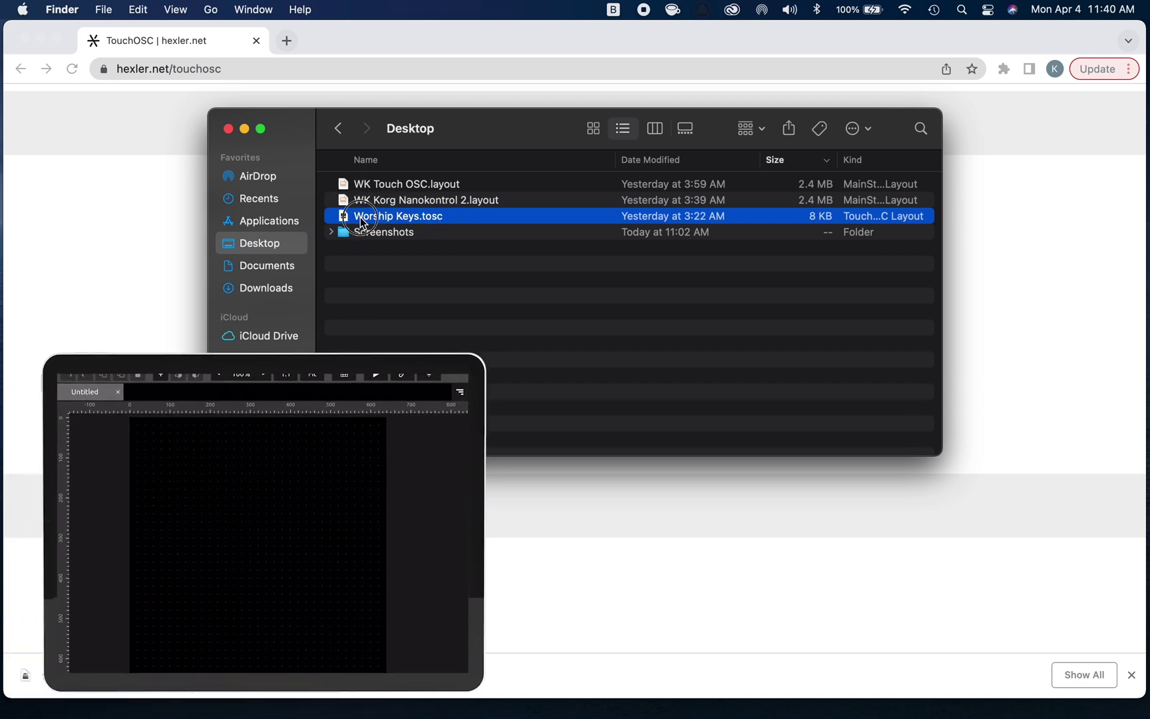
Step: AirDrop Worship Keys.tosc to the iPad and route MIDI Connection 1 through Bridge 1
{"action": "left_click_drag", "start_coordinate": [360, 222], "coordinate": [226, 176]}
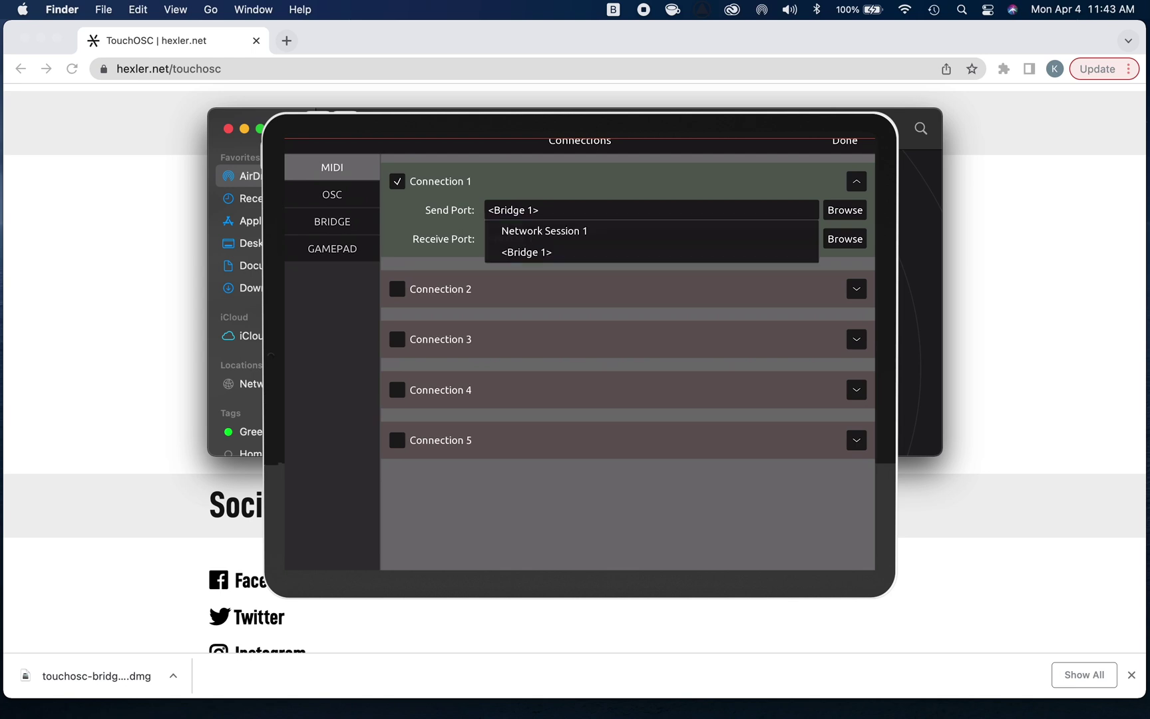
{"action": "left_click", "coordinate": [526, 252]}
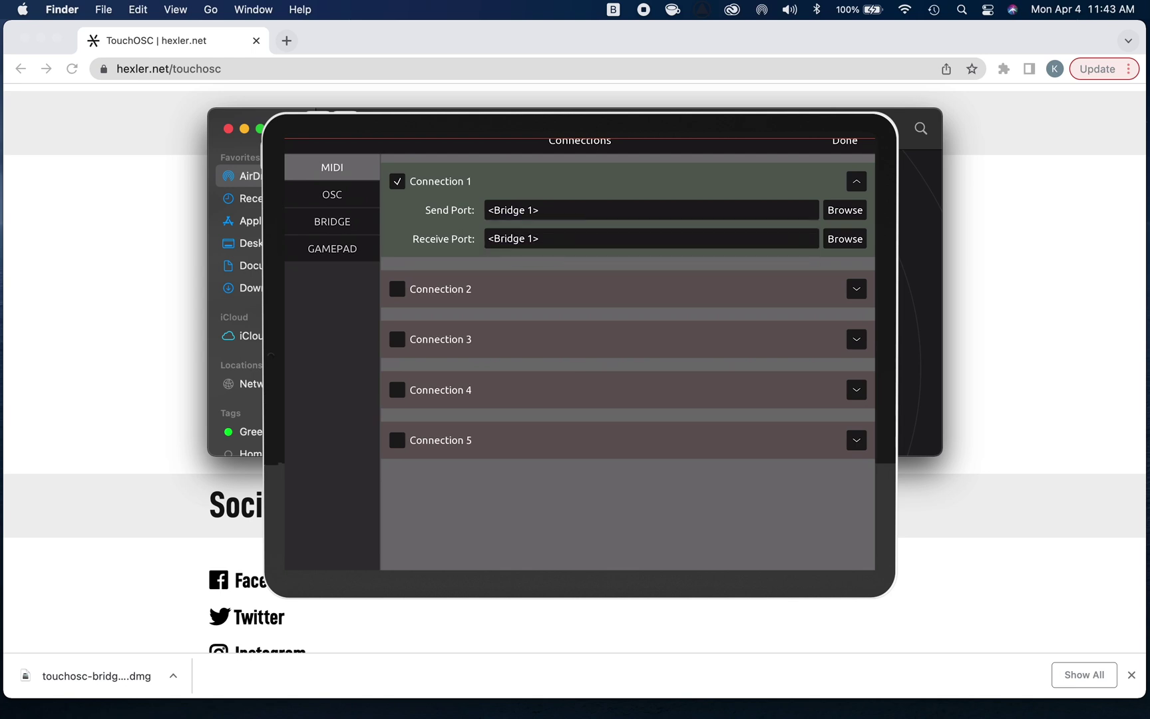
{"action": "left_click", "coordinate": [526, 280]}
Step: Verify Bridge Connection 1 targets host 192.168.2.68, then close Finder and the TouchOSC settings
{"action": "left_click", "coordinate": [332, 221]}
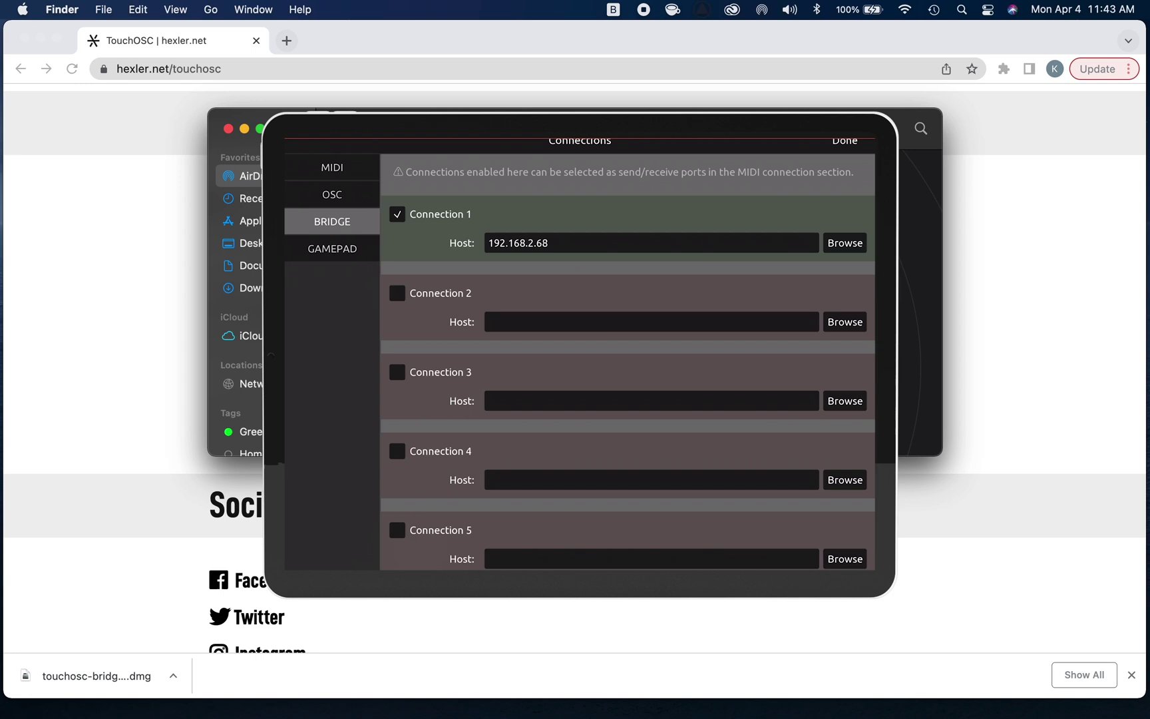
{"action": "left_click", "coordinate": [228, 129]}
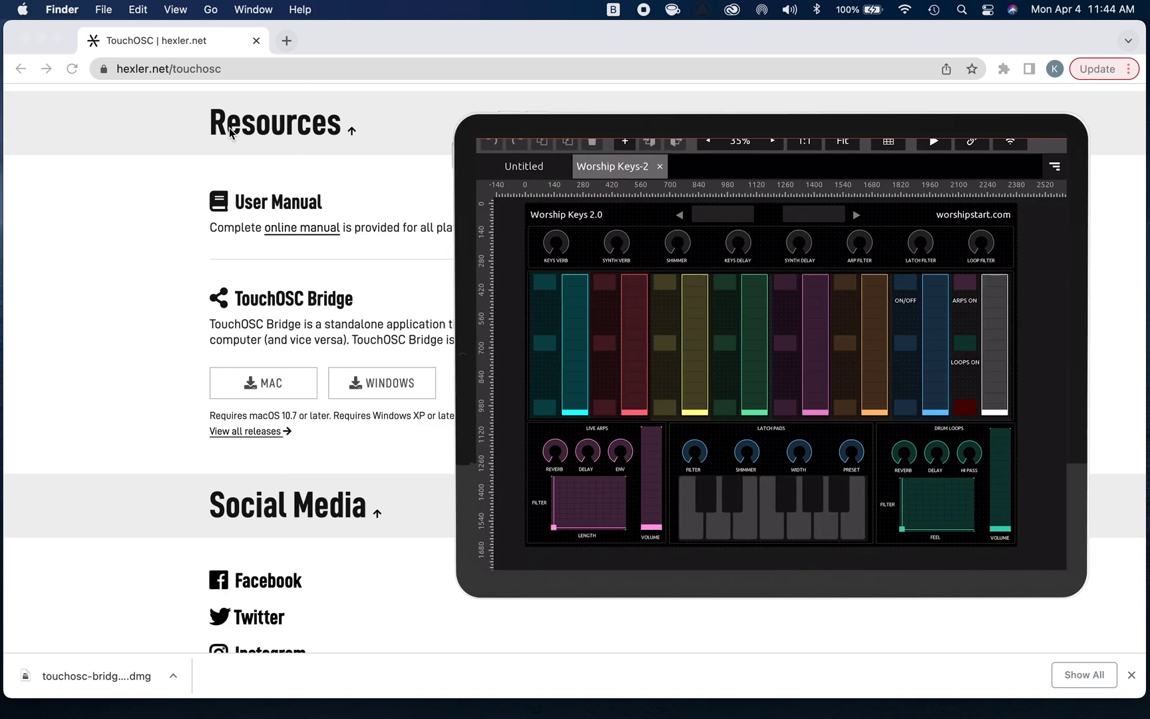
{"action": "left_click", "coordinate": [39, 41]}
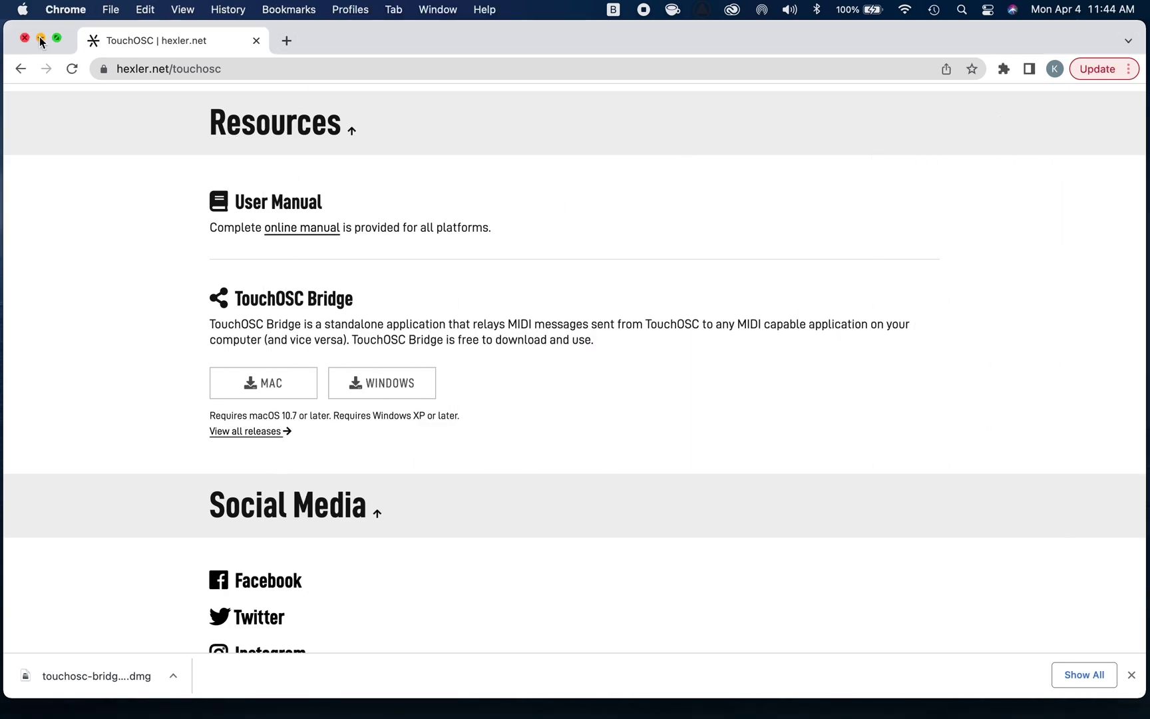
Step: Minimize Chrome, launch MainStage's Worship Keys Member Edition concert in Layout mode, and open its Action menu
{"action": "left_click", "coordinate": [40, 41]}
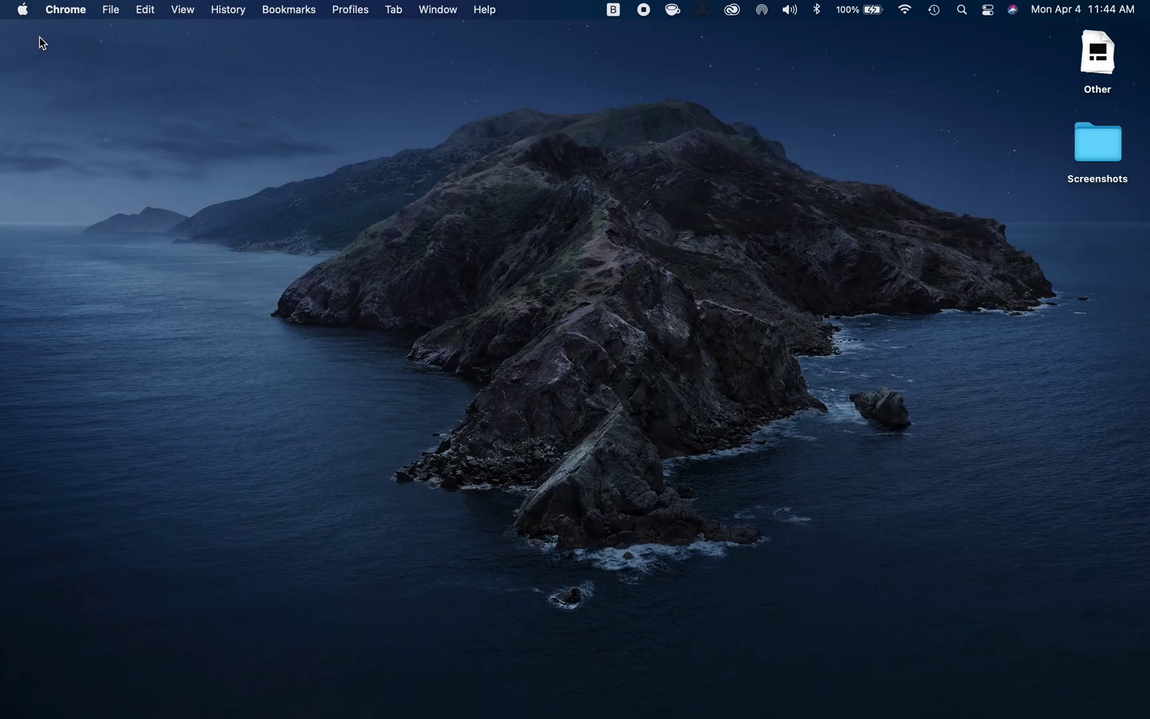
{"action": "mouse_move", "coordinate": [386, 715]}
{"action": "left_click", "coordinate": [362, 689]}
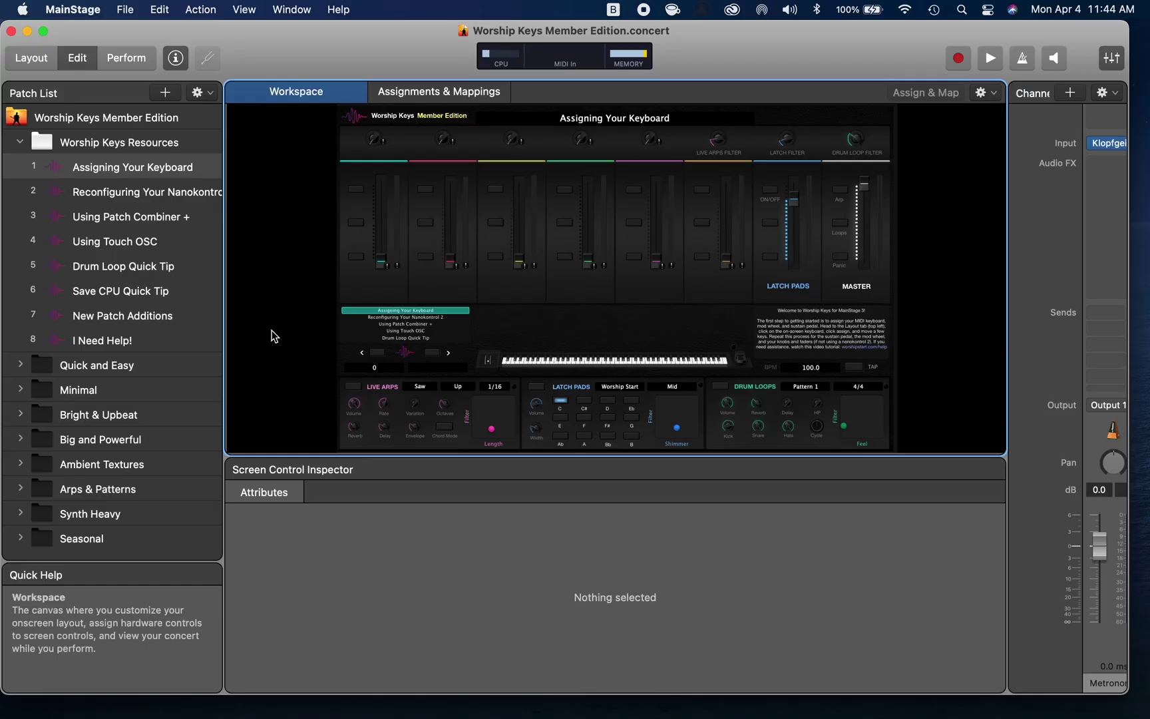
{"action": "left_click", "coordinate": [33, 62]}
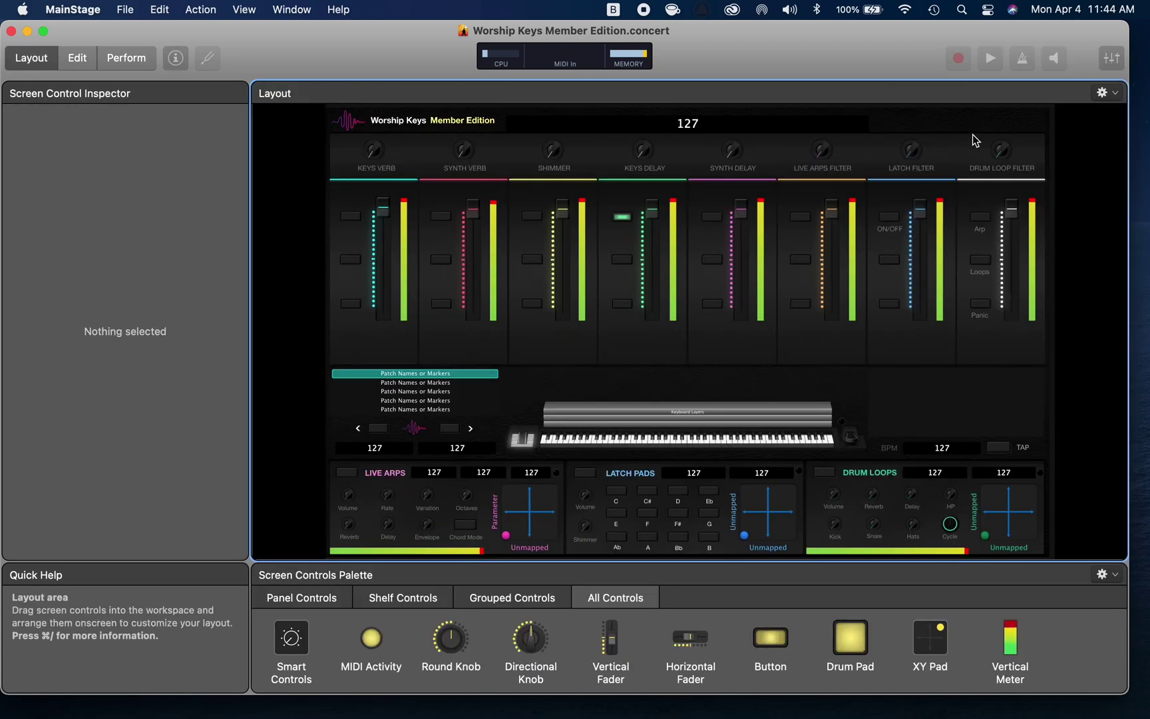
{"action": "left_click", "coordinate": [1101, 94]}
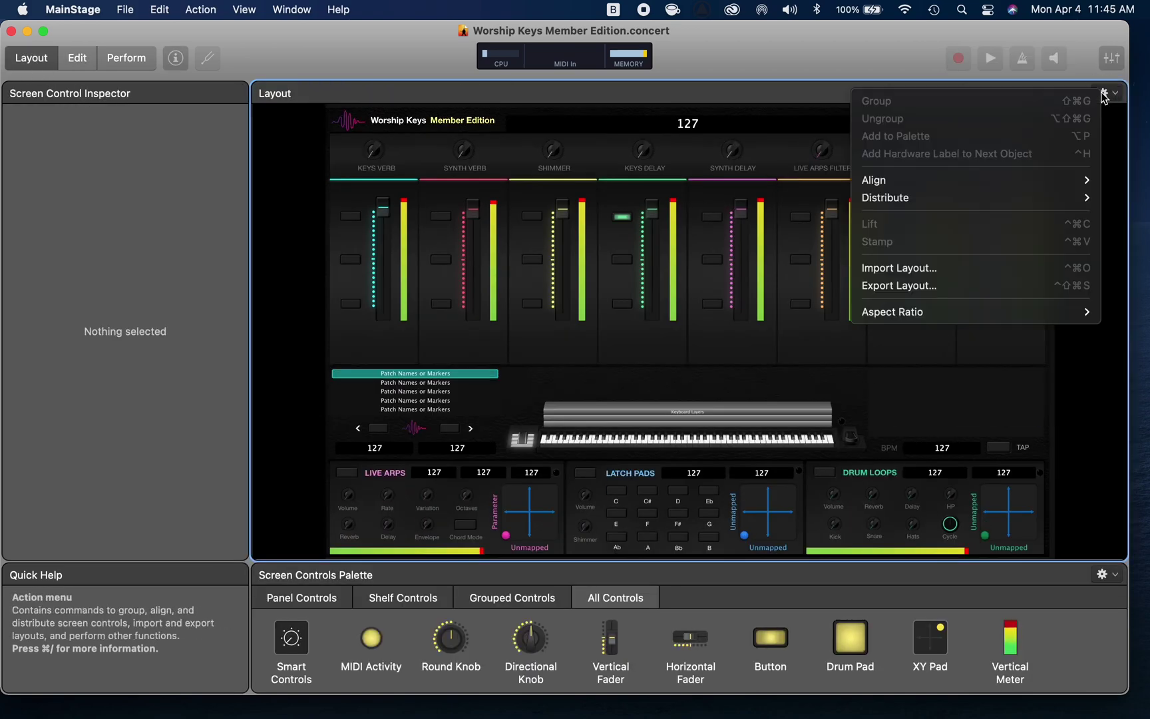
Step: Import WK Touch OSC.layout from the Desktop, accepting that the import cannot be undone
{"action": "left_click", "coordinate": [994, 268]}
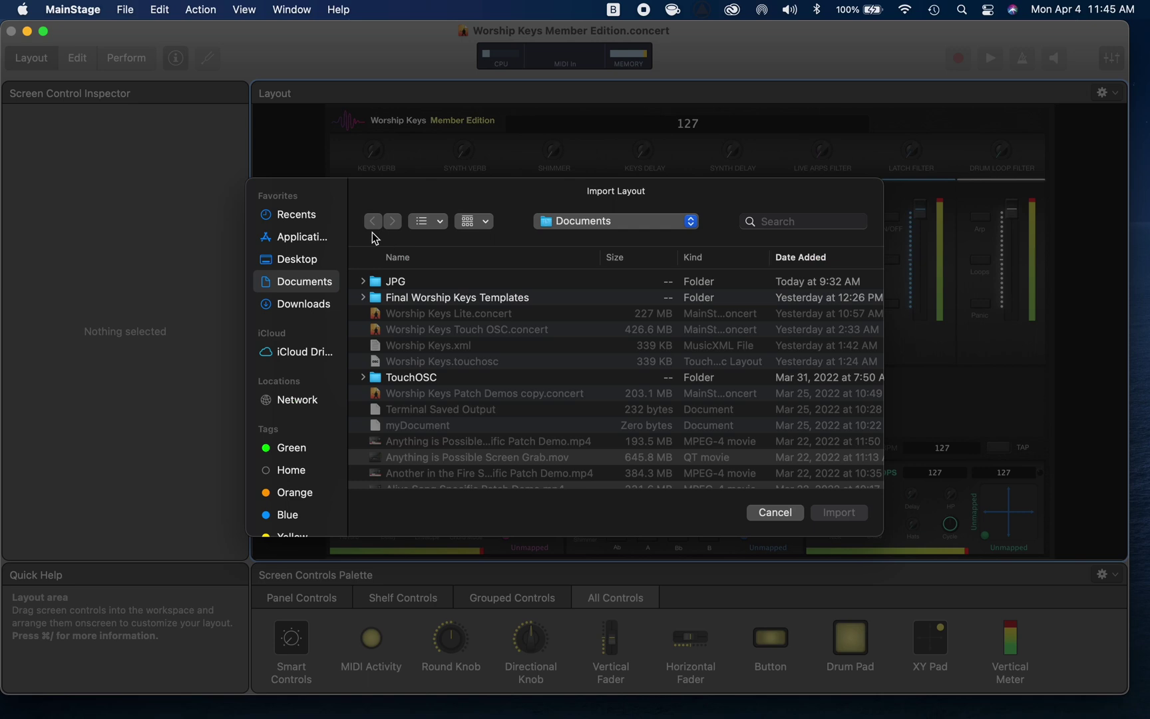
{"action": "left_click", "coordinate": [312, 260]}
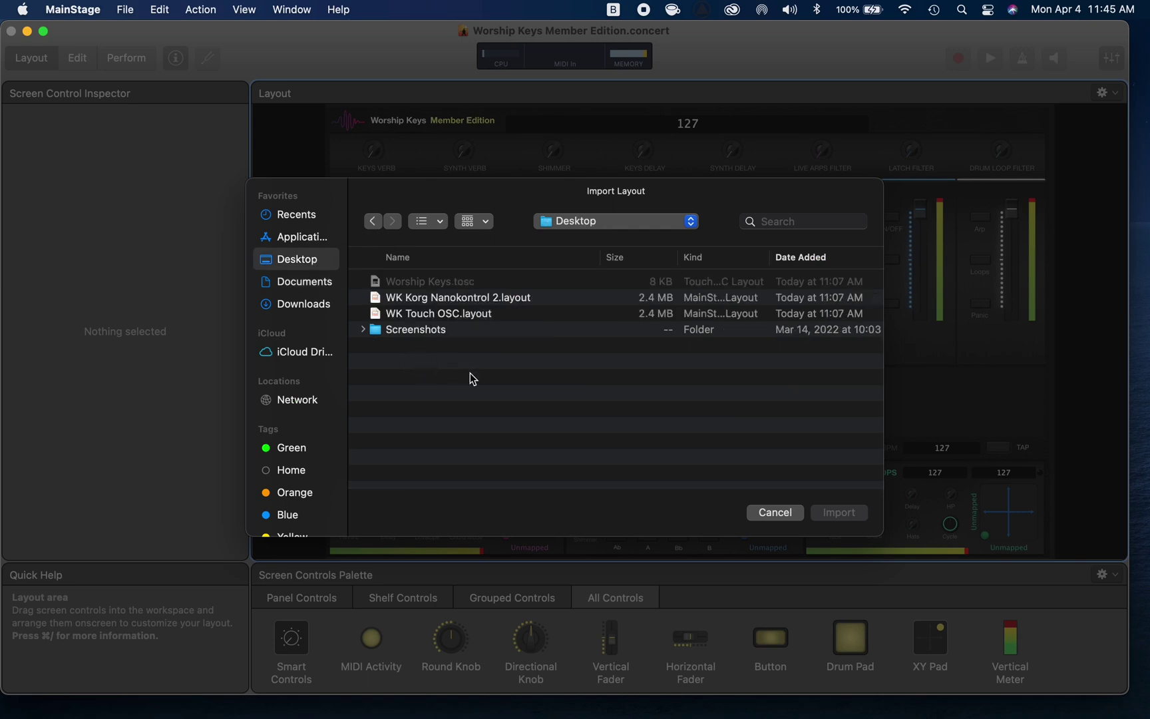
{"action": "left_click", "coordinate": [437, 319]}
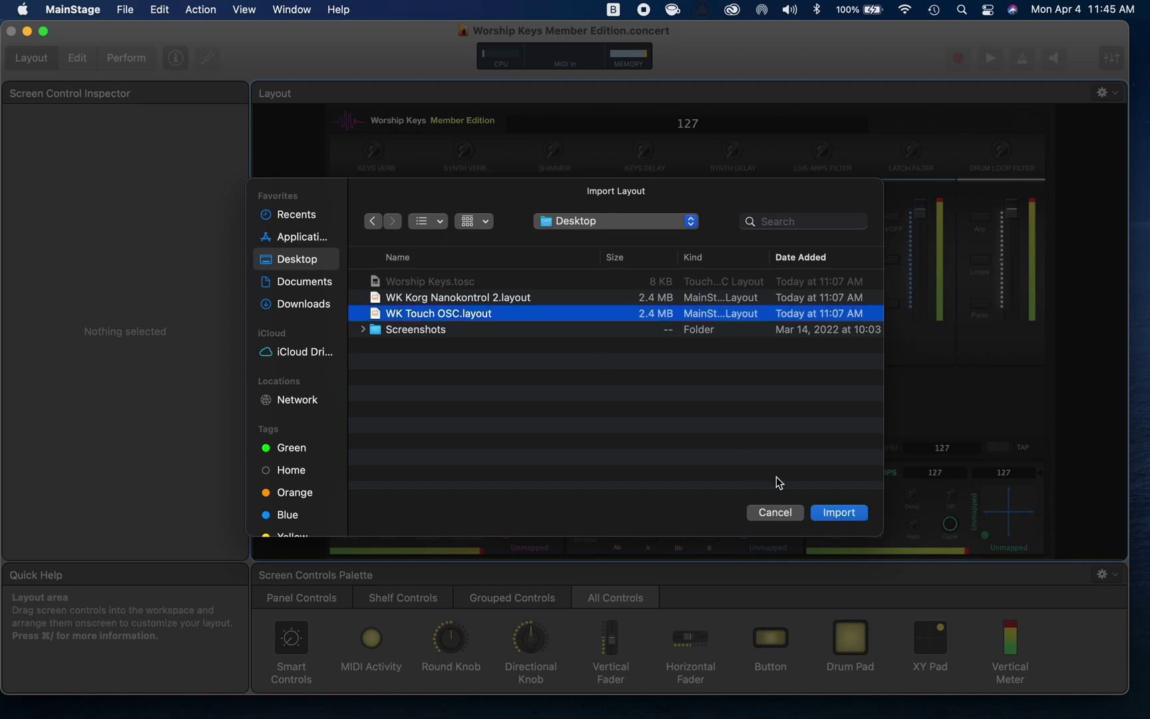
{"action": "left_click", "coordinate": [839, 514]}
{"action": "left_click", "coordinate": [579, 303]}
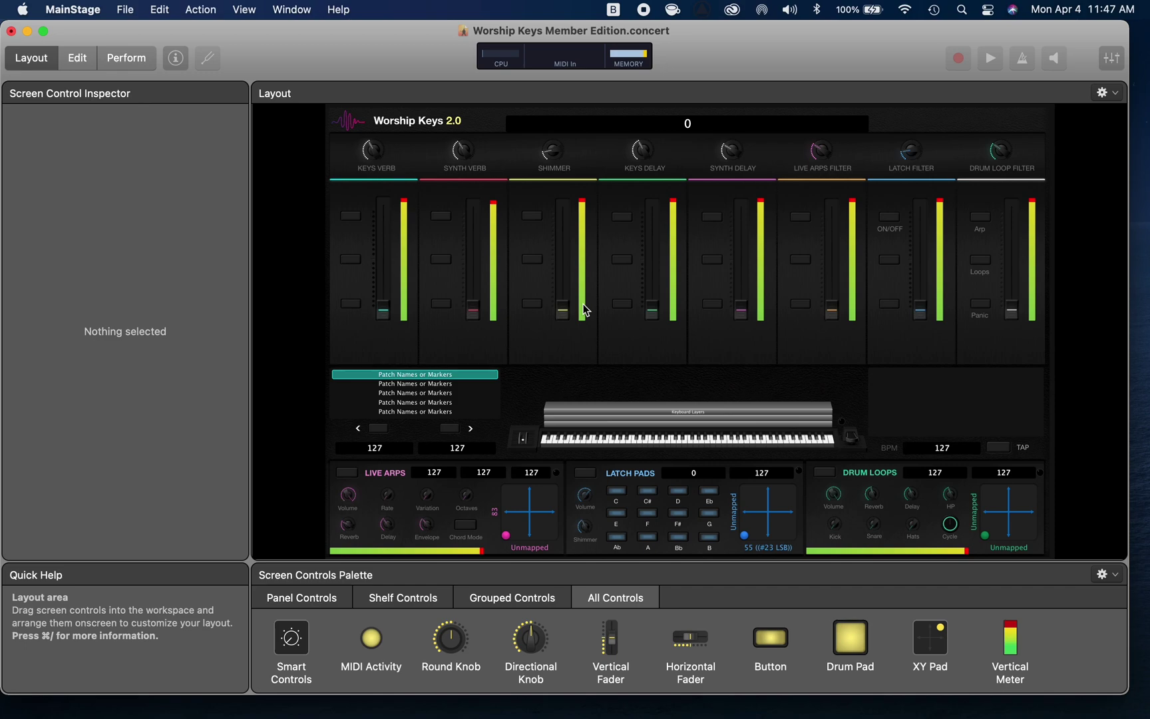
Step: Switch MainStage from Layout mode into full-screen Perform mode
{"action": "left_click", "coordinate": [121, 60]}
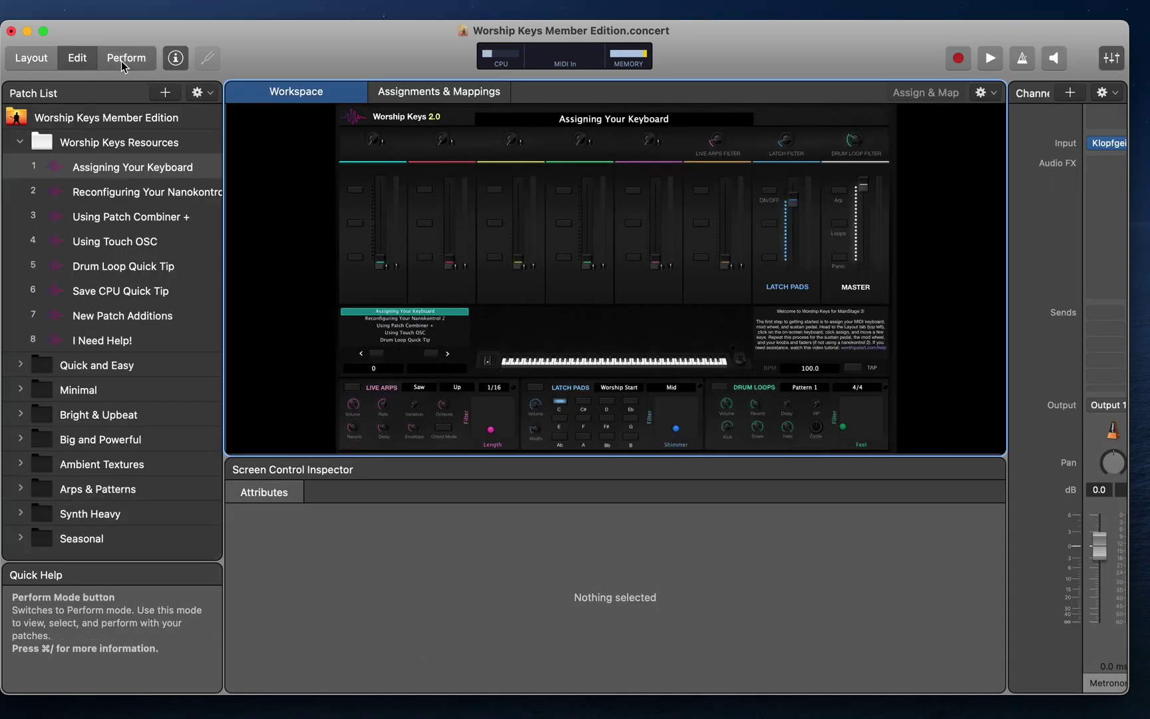
{"action": "left_click", "coordinate": [121, 60]}
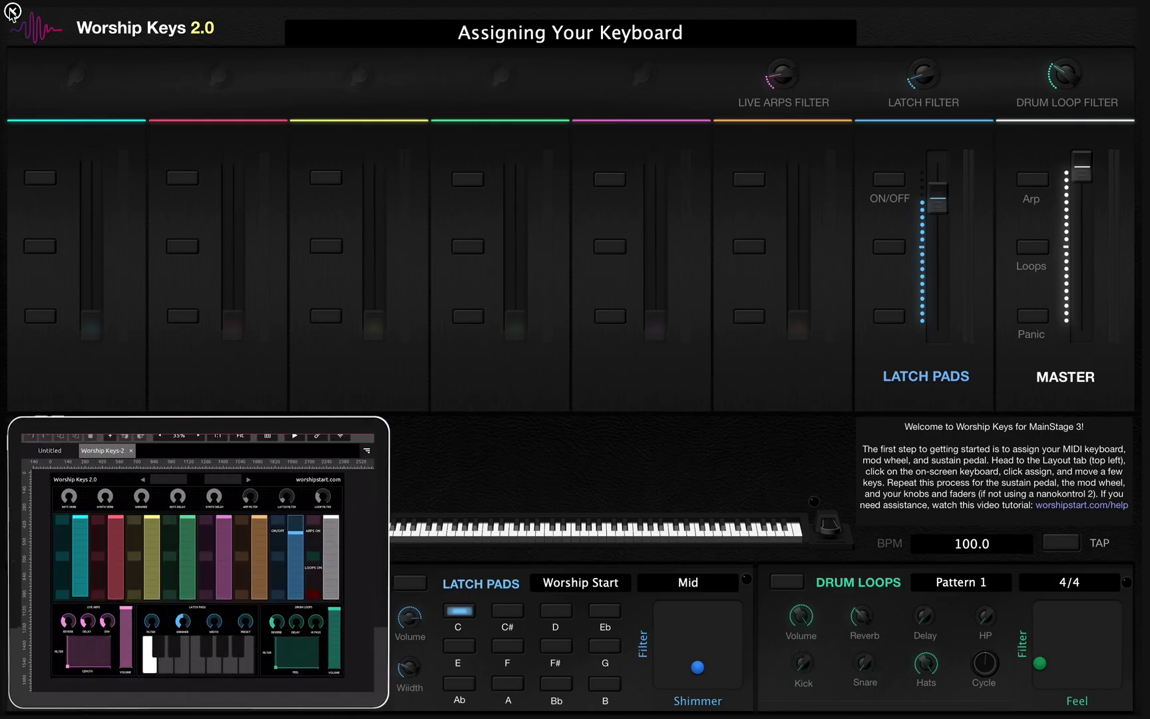